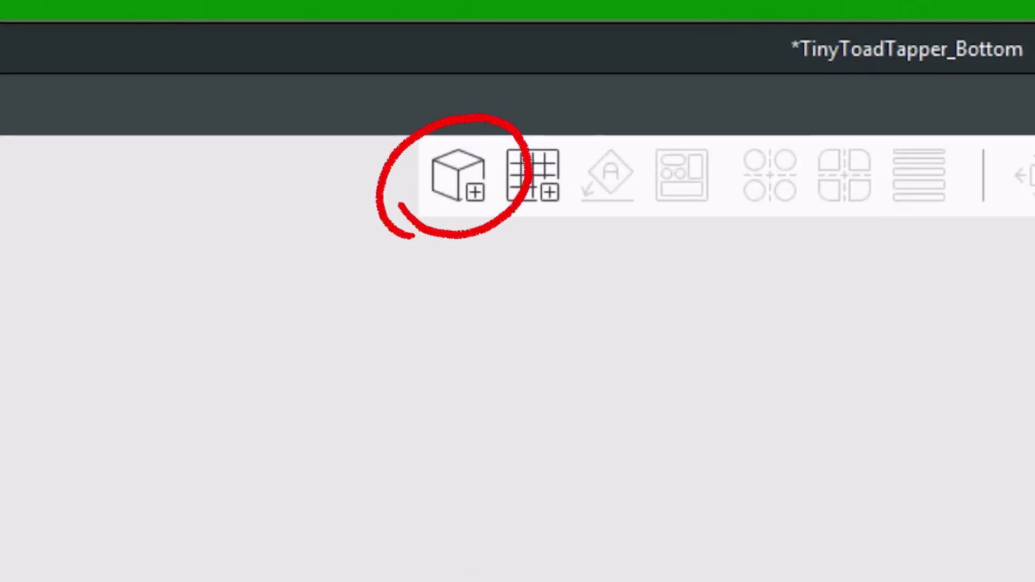
Step: Import TinyToadTapper_Bottom with Add model, then drag TinyToadTapper_Top from Explorer onto the plate
click(458, 175)
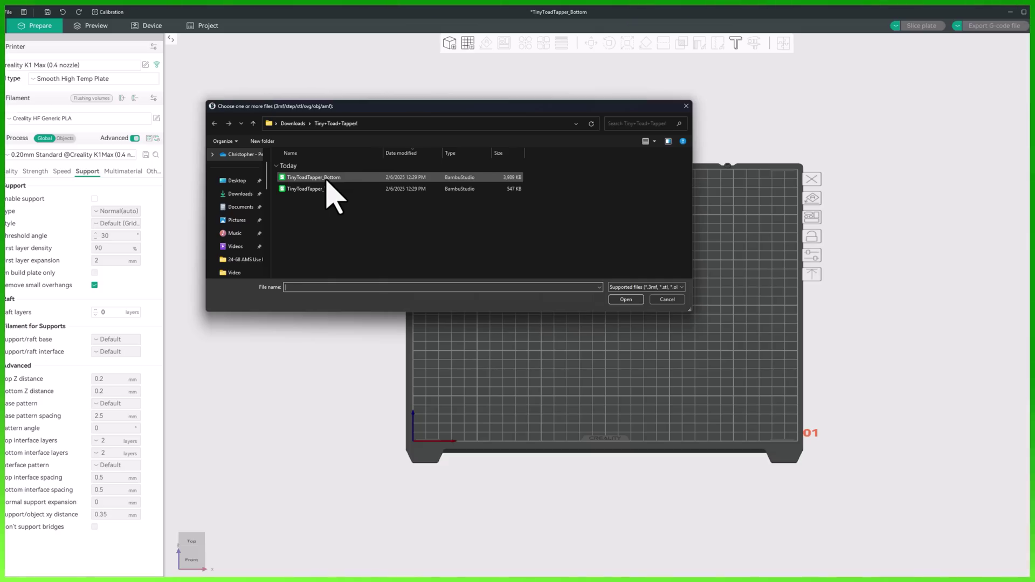
click(627, 300)
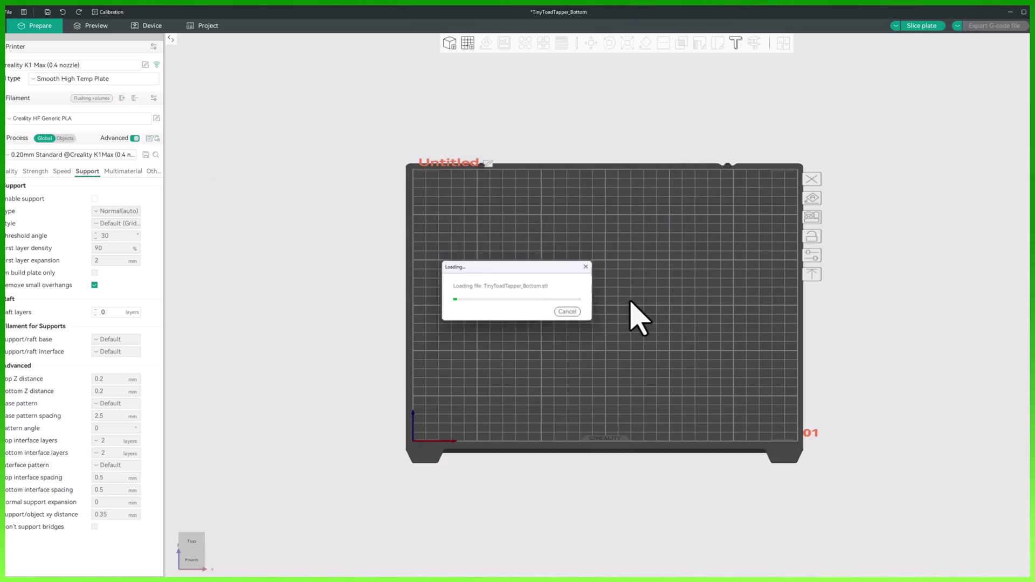
click(670, 302)
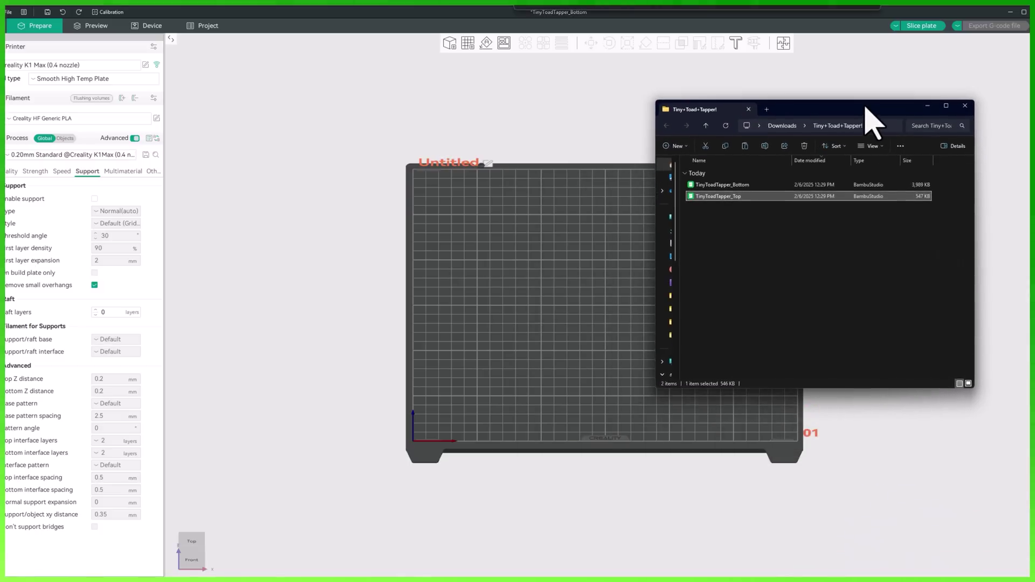
drag(664, 200, 481, 282)
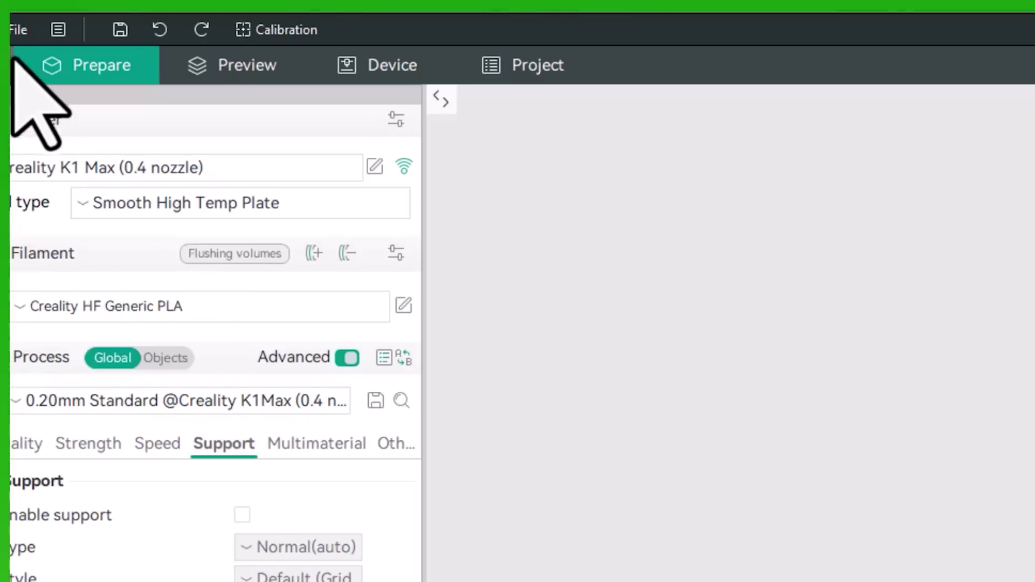
Step: Import TinyToadTapper_Top via File > Import > Import 3MF/STL/STEP/SVG/OBJ/AMF
click(8, 12)
mouse_move(116, 185)
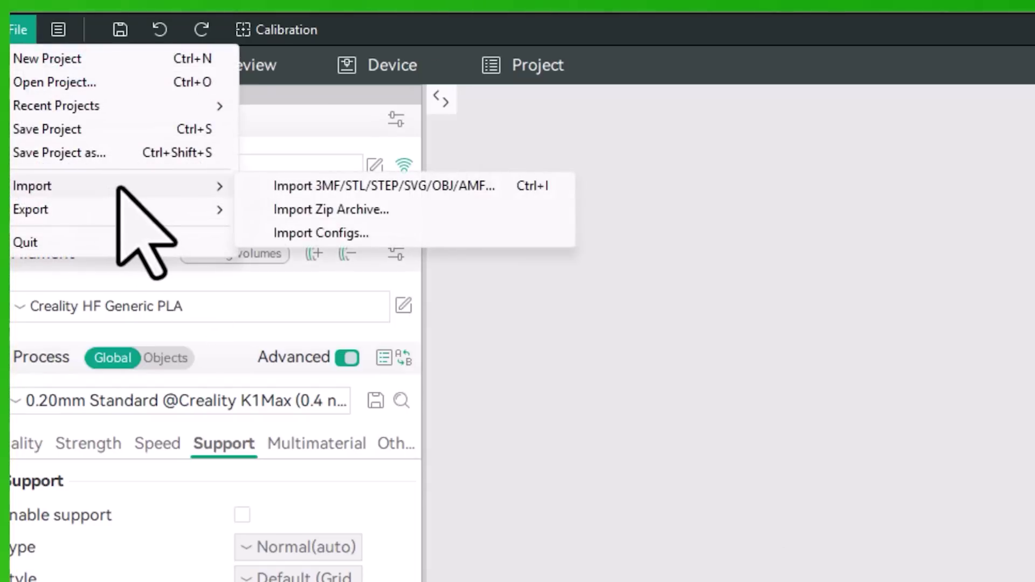
click(481, 188)
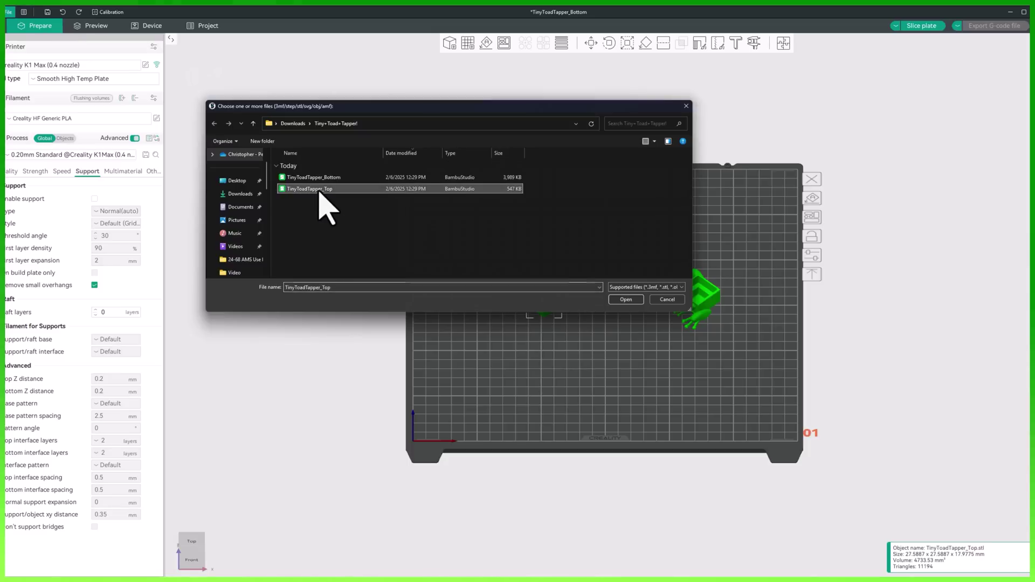
click(625, 300)
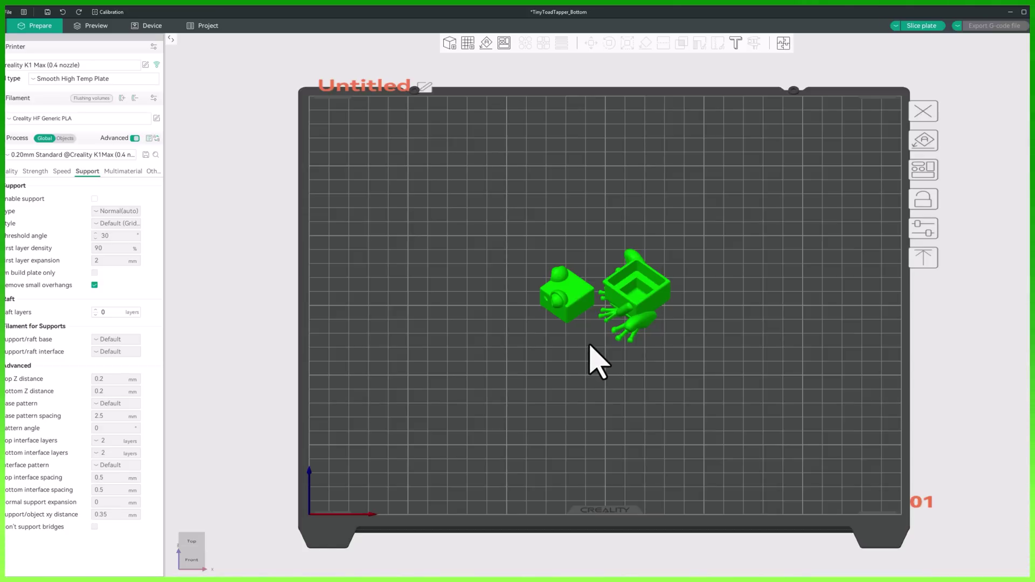
mouse_move(589, 345)
mouse_down()
mouse_move(645, 346)
mouse_move(672, 335)
mouse_move(603, 358)
mouse_move(594, 336)
mouse_up()
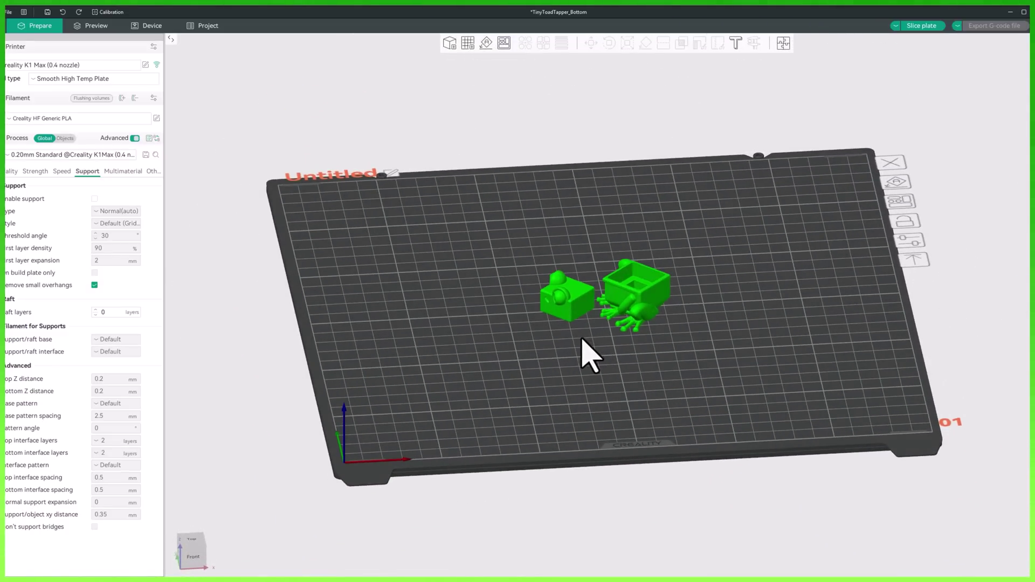
right_drag(582, 339, 567, 318)
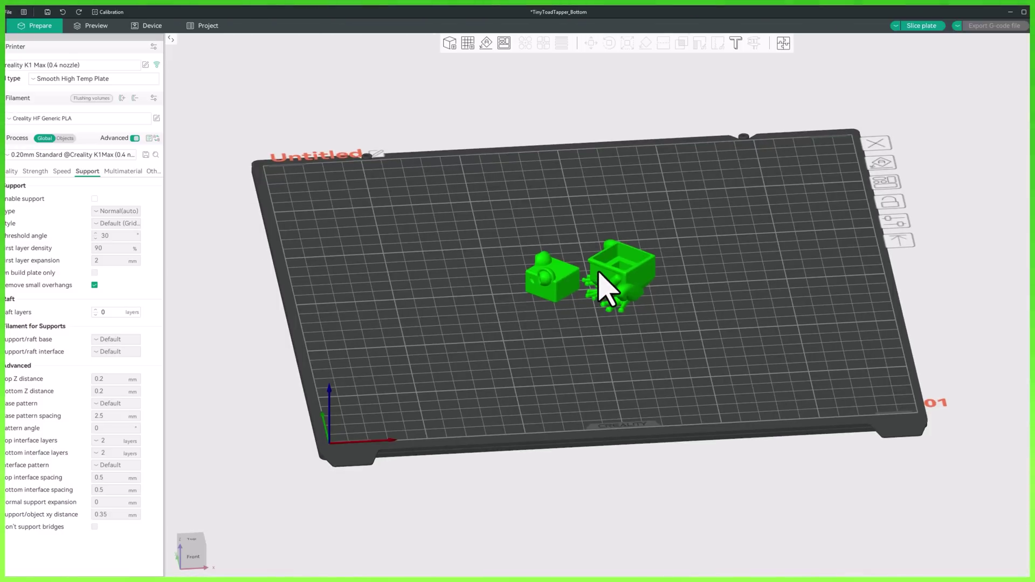
scroll(607, 288, up, 5)
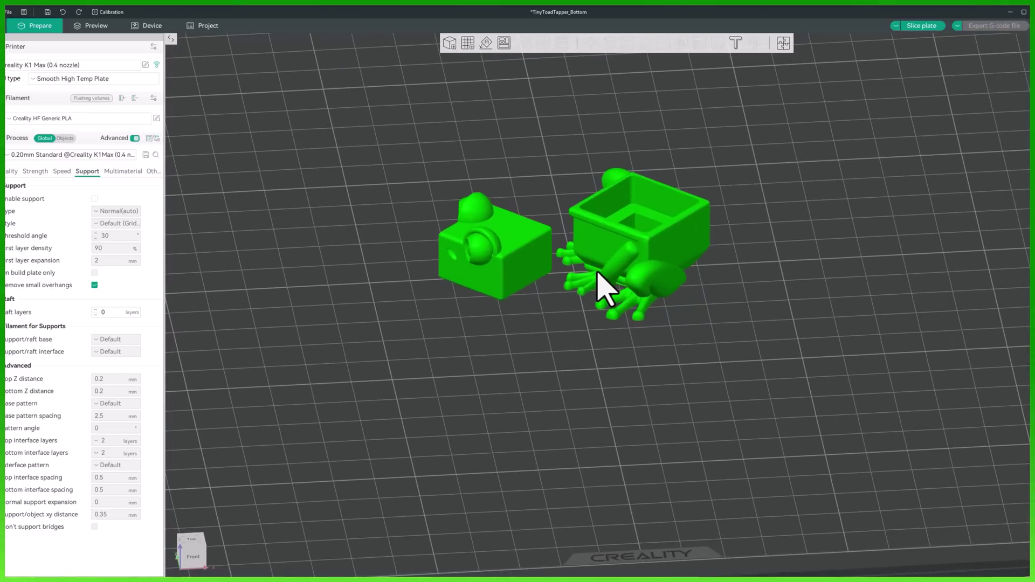
scroll(607, 289, up, 3)
scroll(607, 290, up, 2)
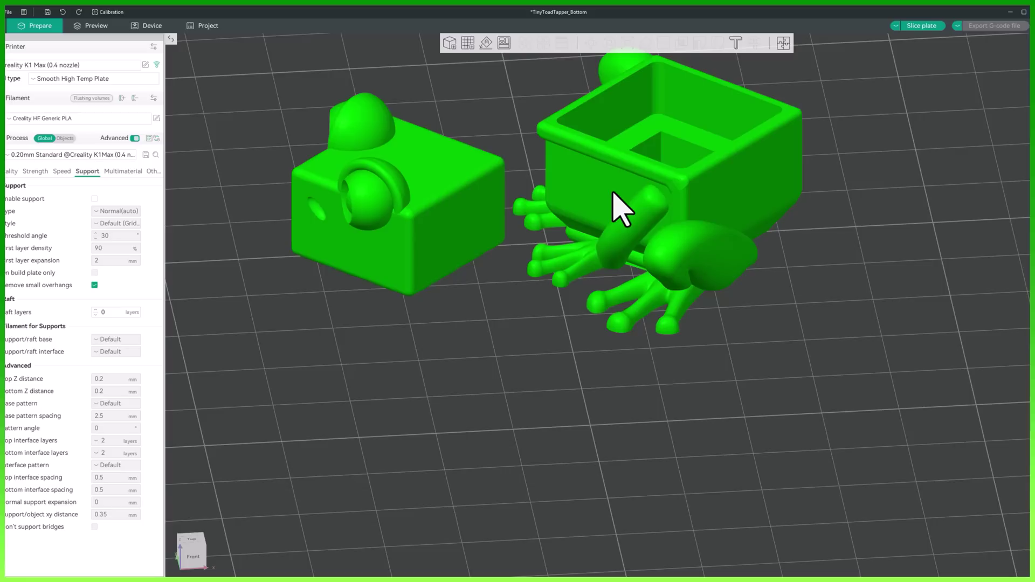
scroll(614, 215, down, 3)
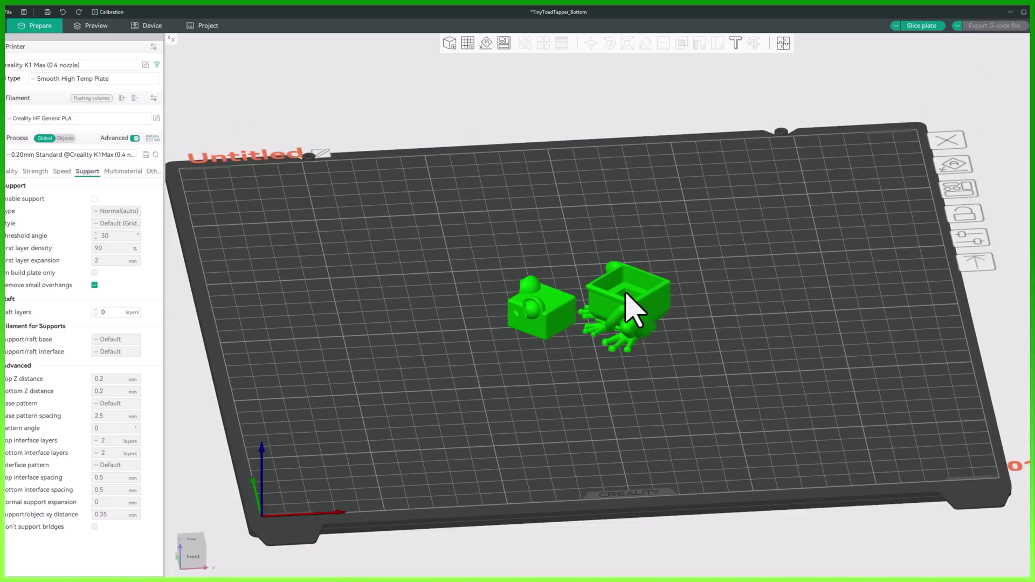
Step: Drag the Top part left toward the front and the Bottom part back-right, leaving clear space
click(554, 302)
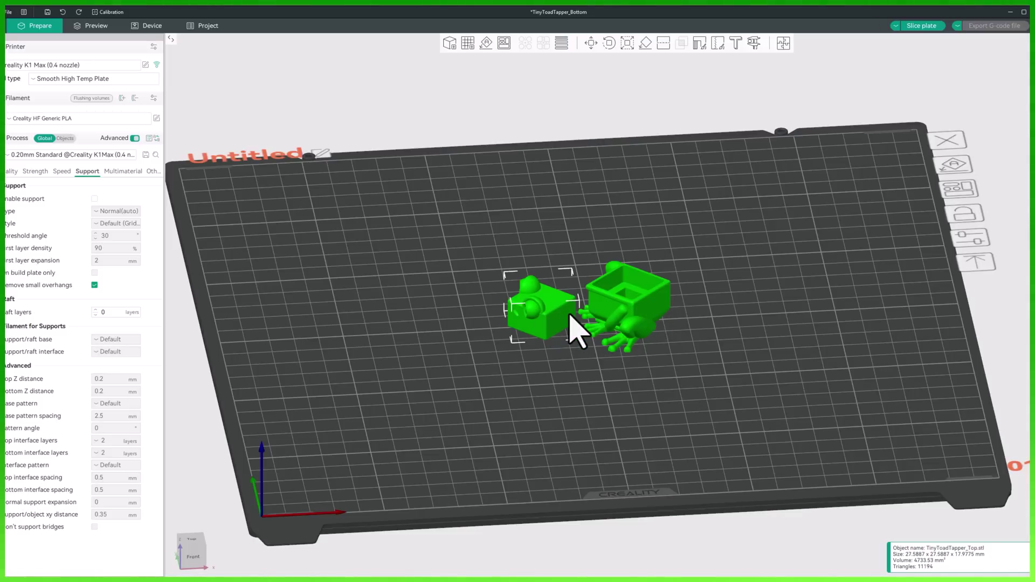
drag(555, 311, 490, 357)
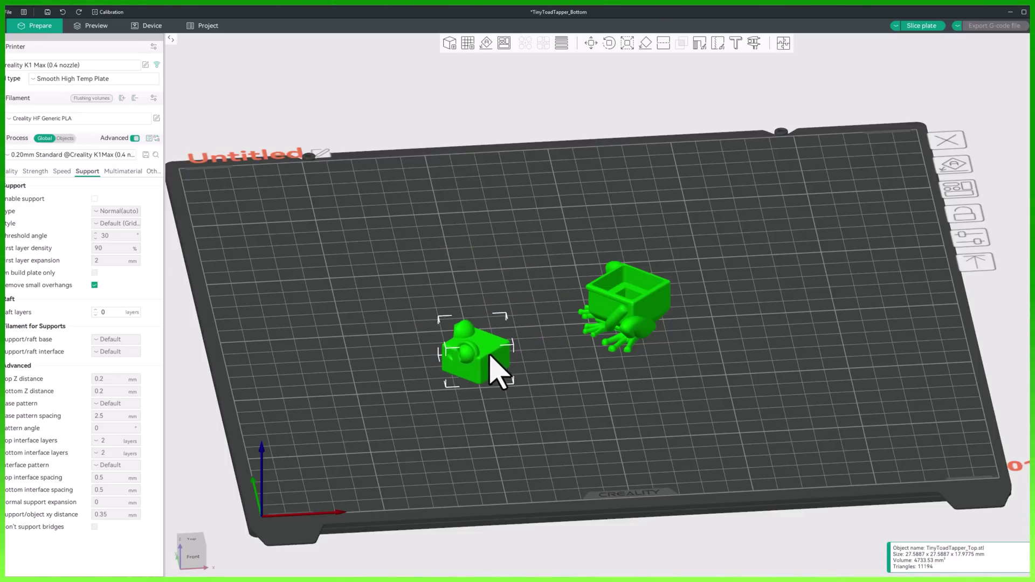
drag(637, 313, 672, 281)
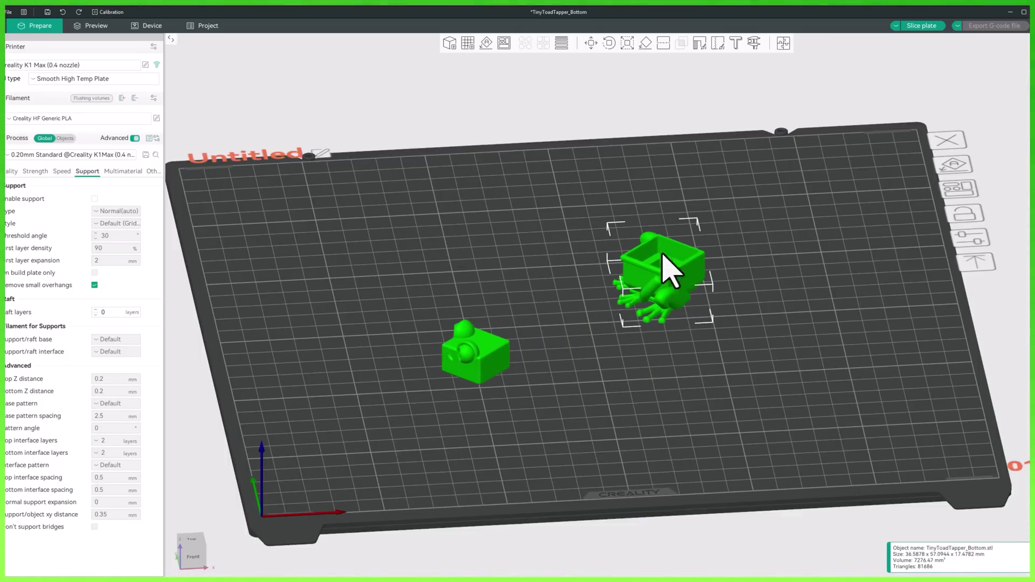
Step: With the Move tool, test the X and Z arrows, then set the bottom part's X to 150 mm
click(590, 49)
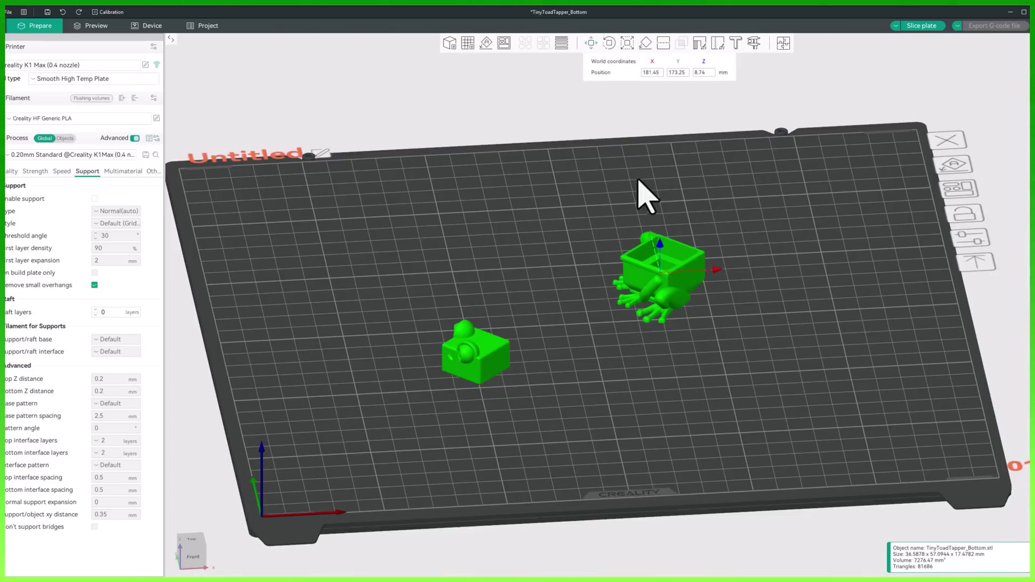
mouse_move(717, 269)
mouse_down()
mouse_move(669, 272)
mouse_move(714, 270)
mouse_move(699, 268)
mouse_up()
drag(643, 244, 662, 281)
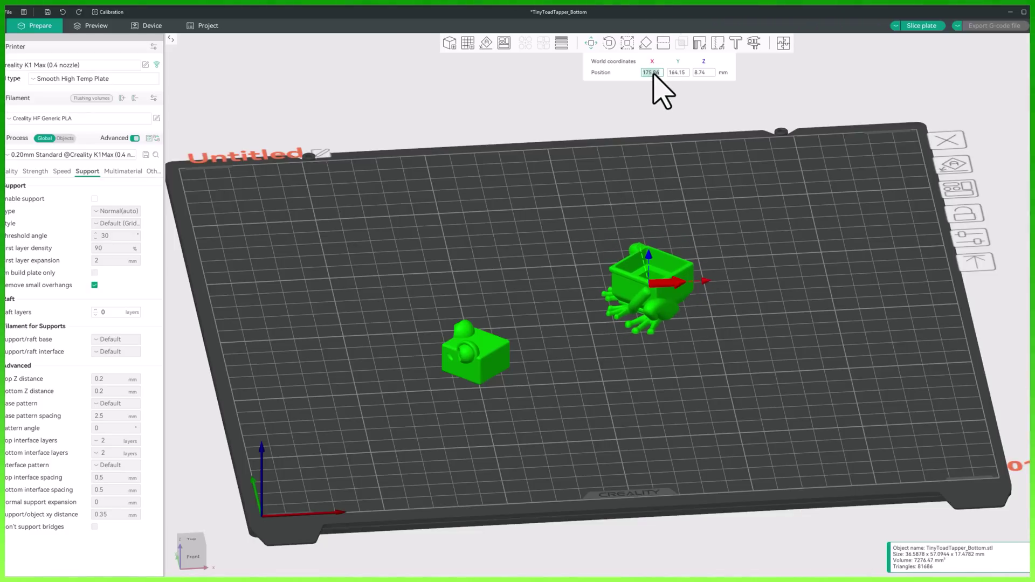
key(Return)
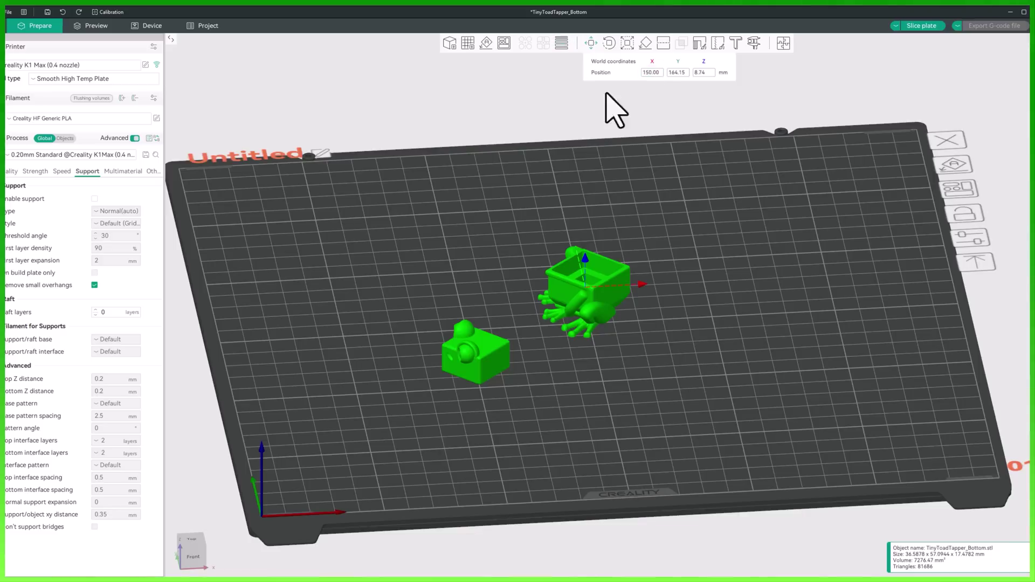
click(659, 266)
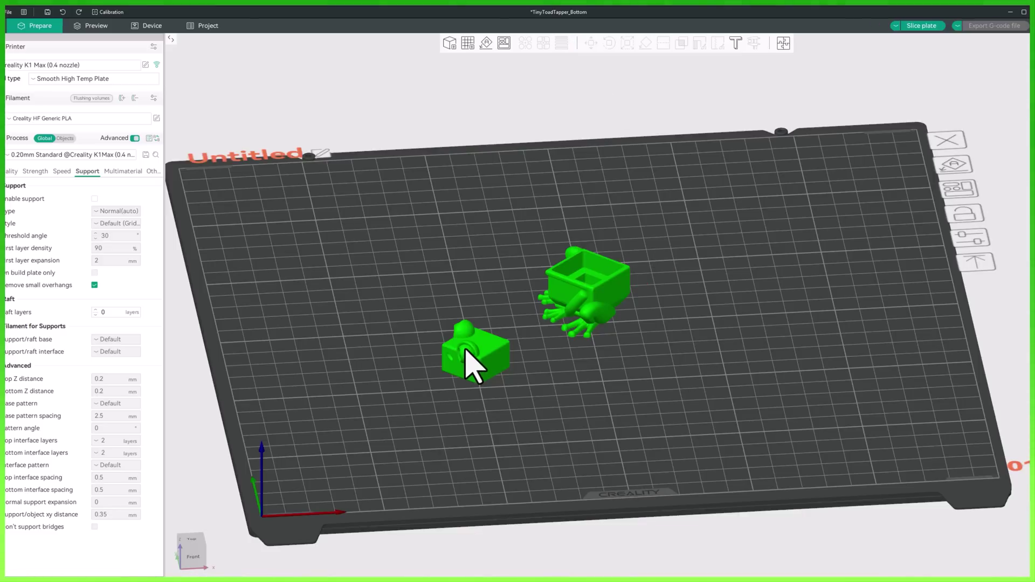
click(618, 274)
Step: Try rotating the bottom part around the Y axis, then undo the tilted rotation
click(609, 48)
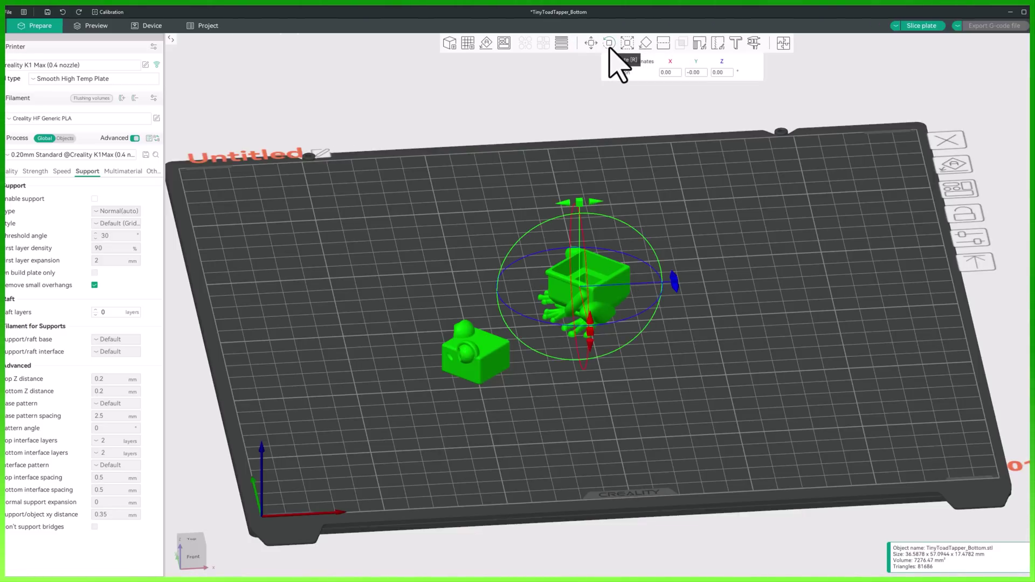
scroll(686, 192, up, 6)
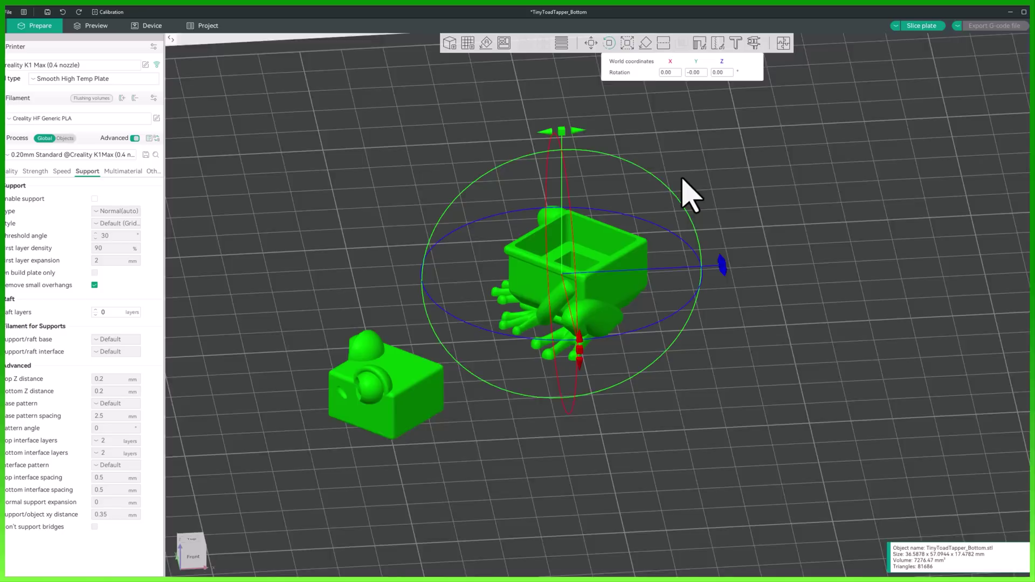
middle_drag(779, 158, 785, 211)
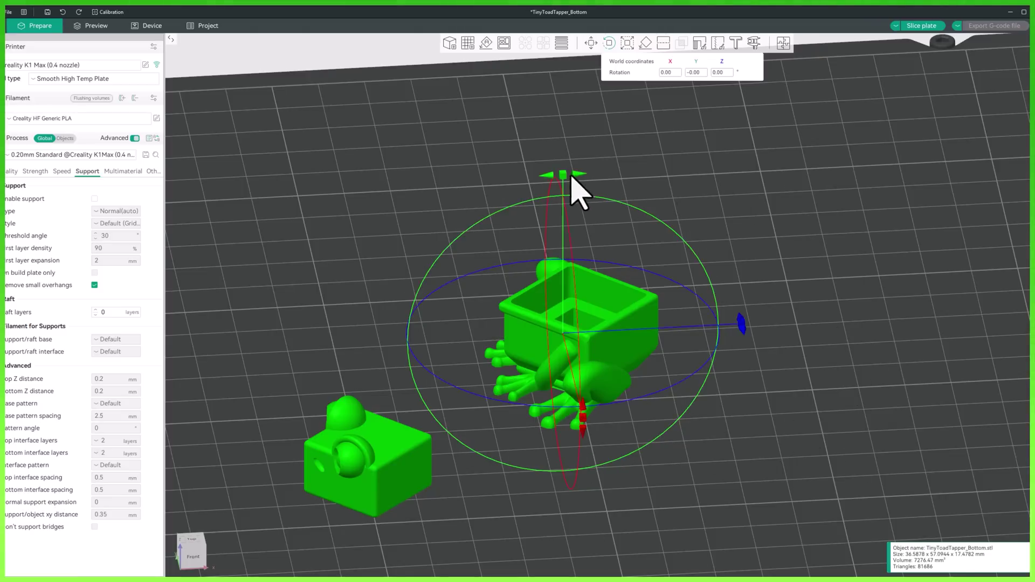
drag(564, 176, 351, 280)
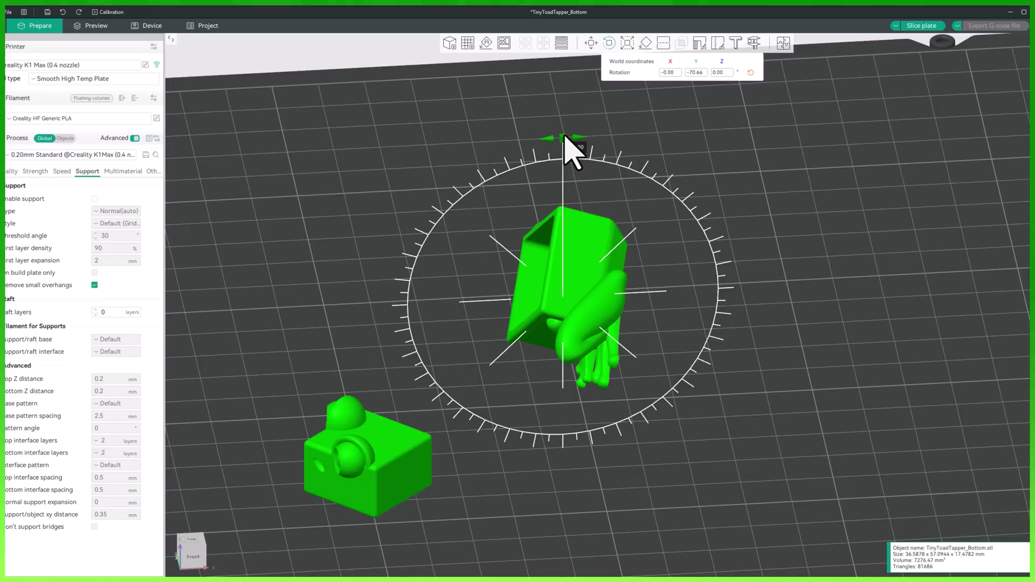
key(Escape)
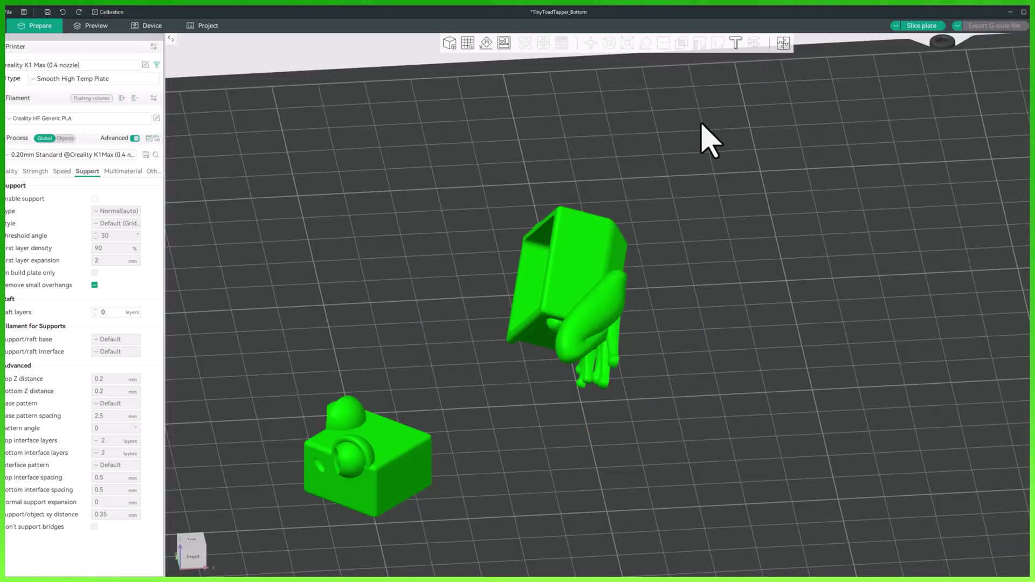
key(ctrl+z)
Step: Rotate the bottom part upright with its box on top, apply a 40° Y rotation, then reselect it
click(609, 43)
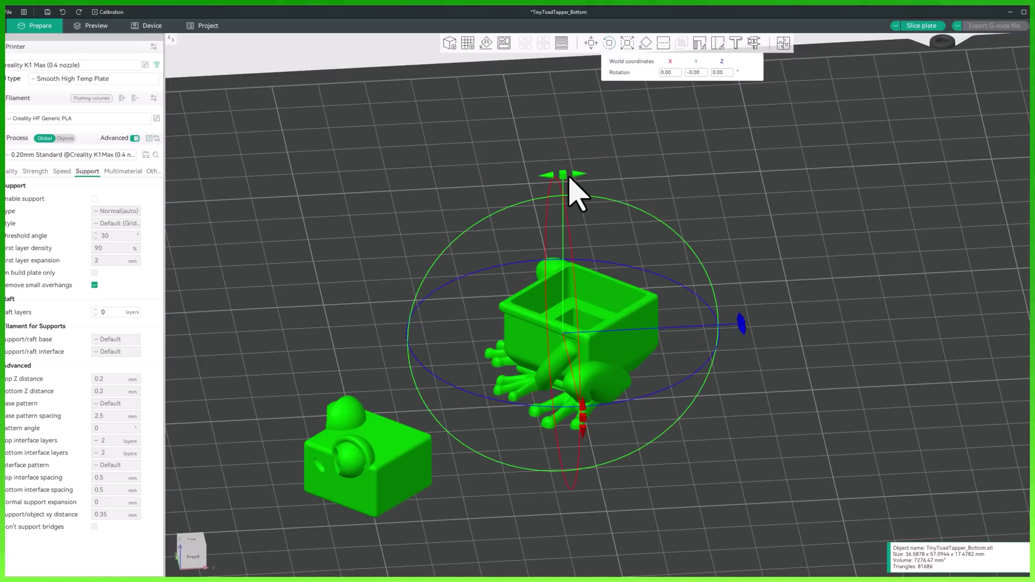
drag(567, 174, 497, 355)
drag(499, 302, 538, 270)
click(699, 72)
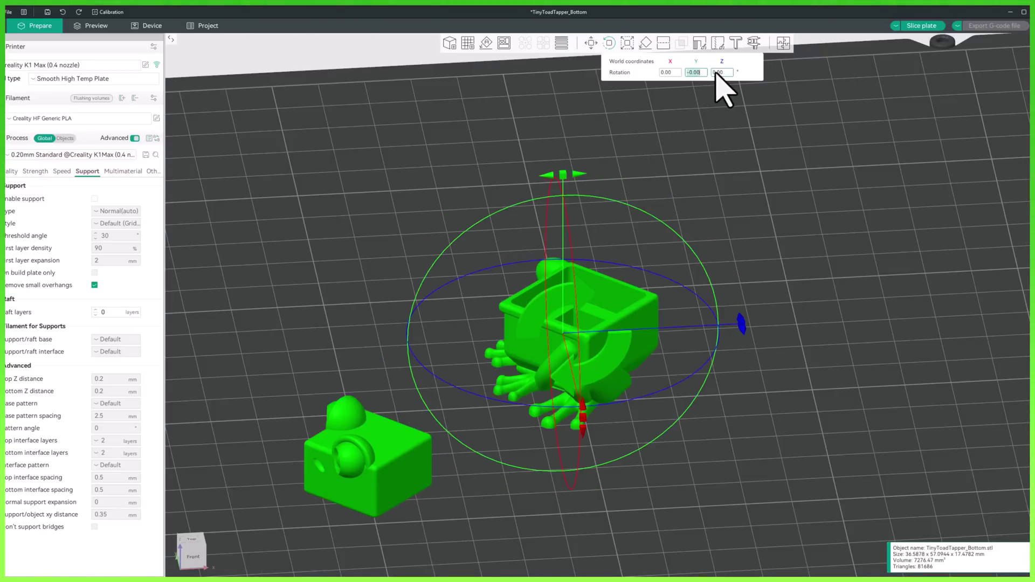
text(40)
key(Return)
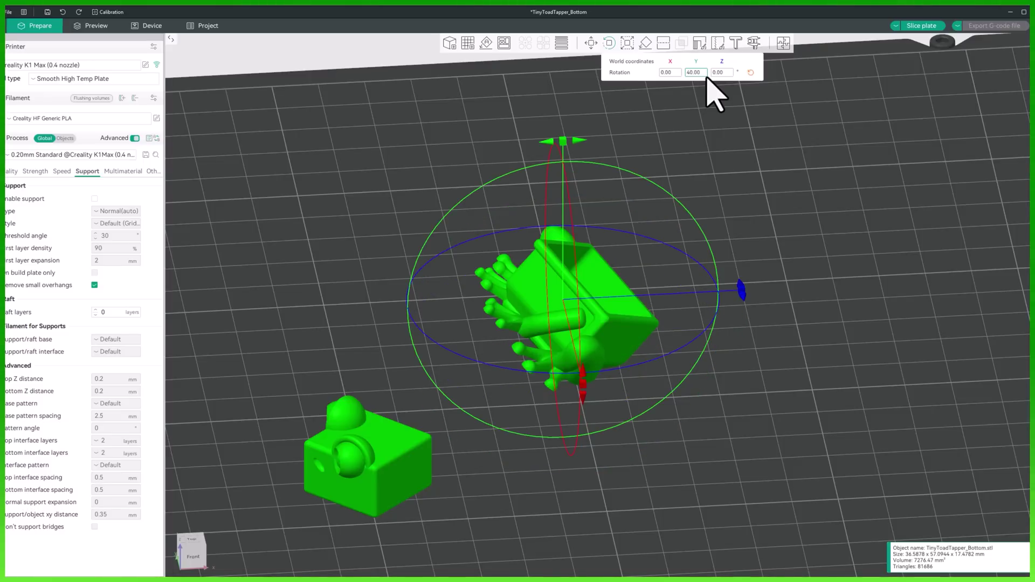
click(803, 174)
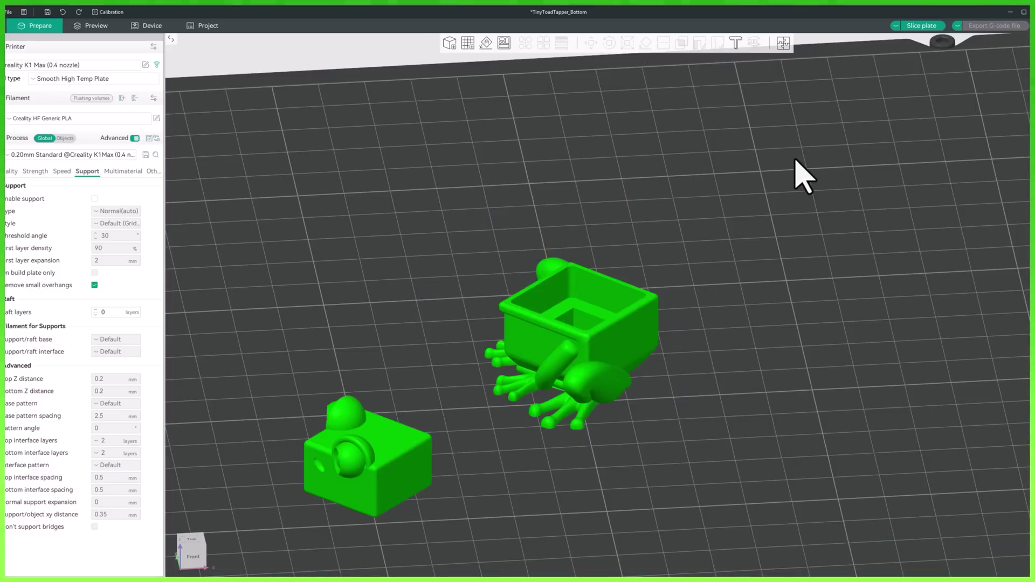
click(588, 296)
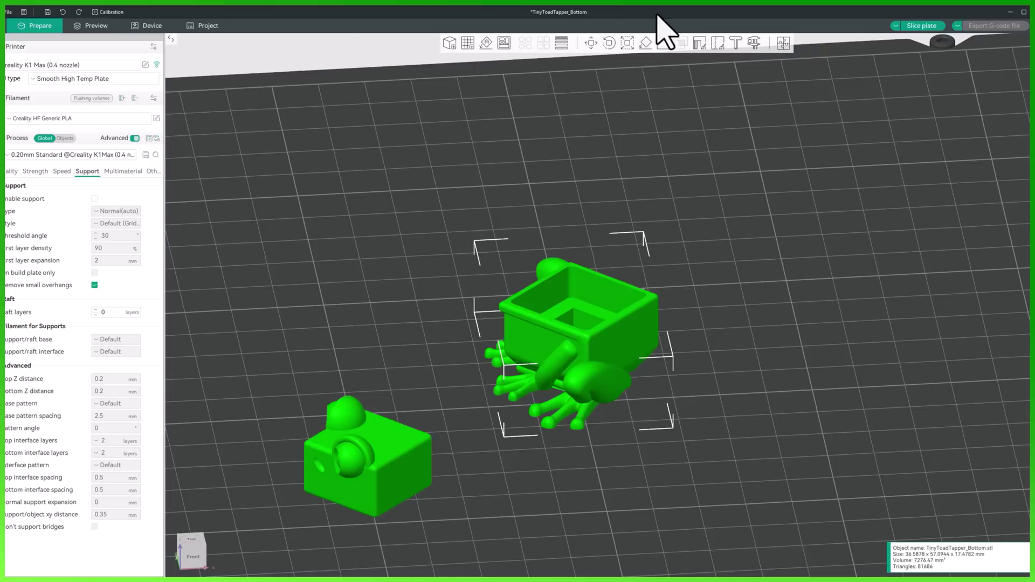
Step: Open the Scale tool on the toad and orbit to an elevated three-quarter view
click(630, 48)
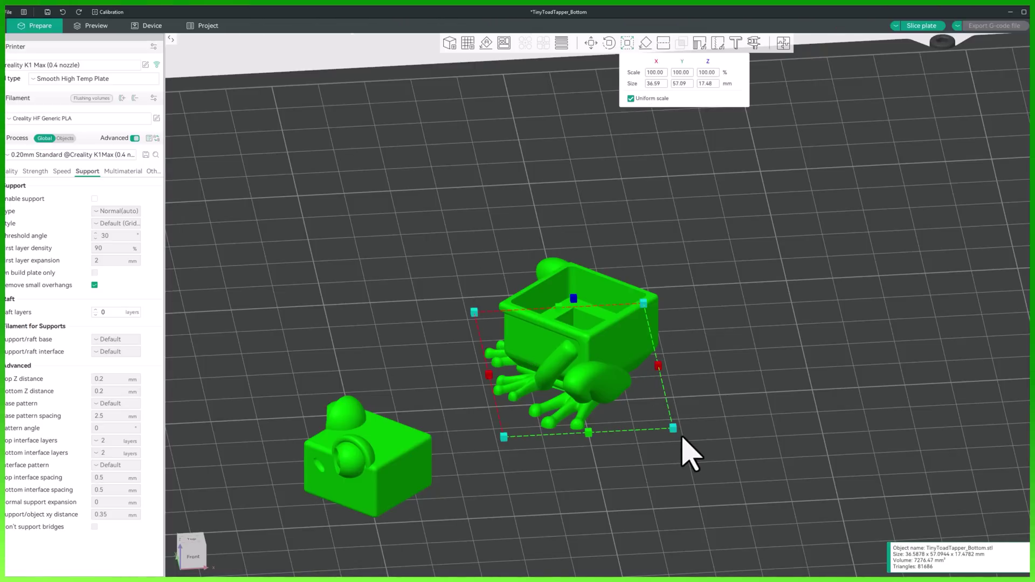
scroll(677, 434, up, 5)
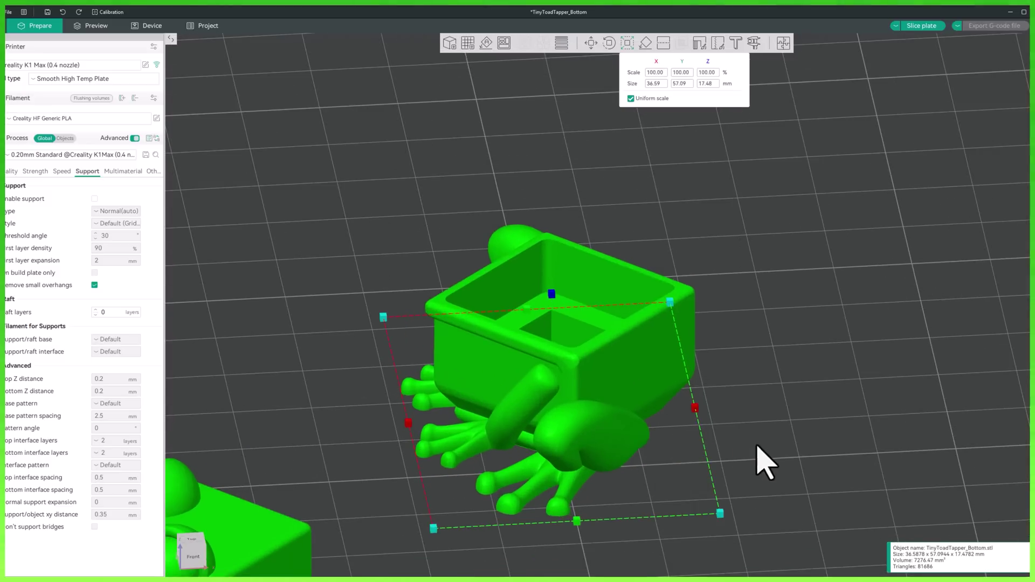
scroll(717, 423, down, 2)
key(1)
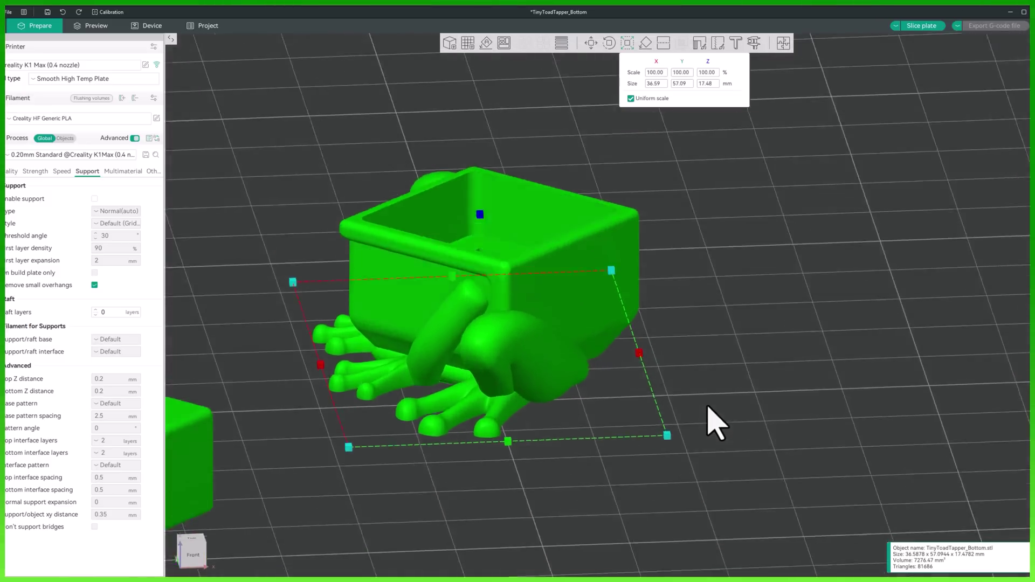
drag(713, 415, 688, 397)
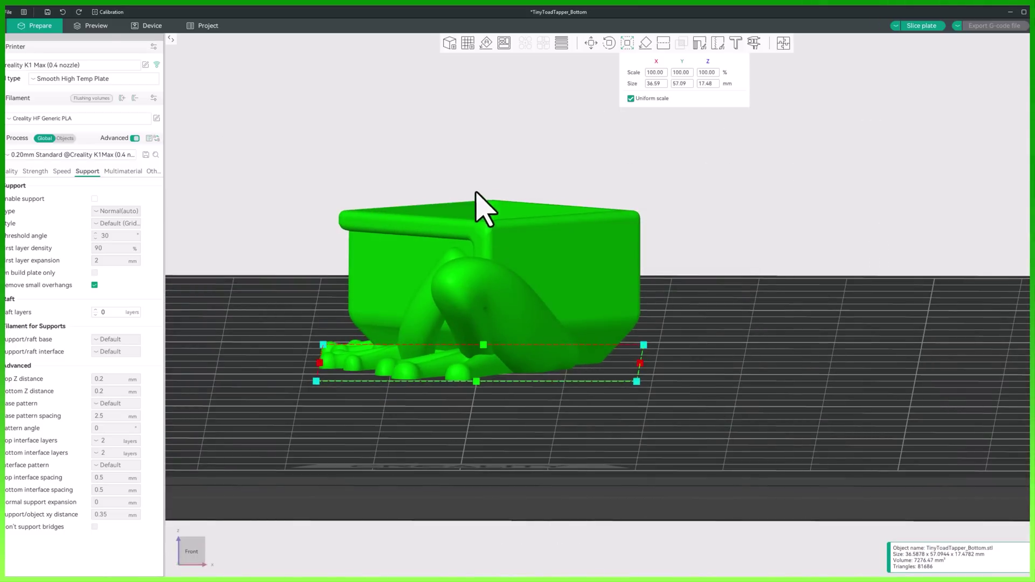
scroll(510, 215, up, 5)
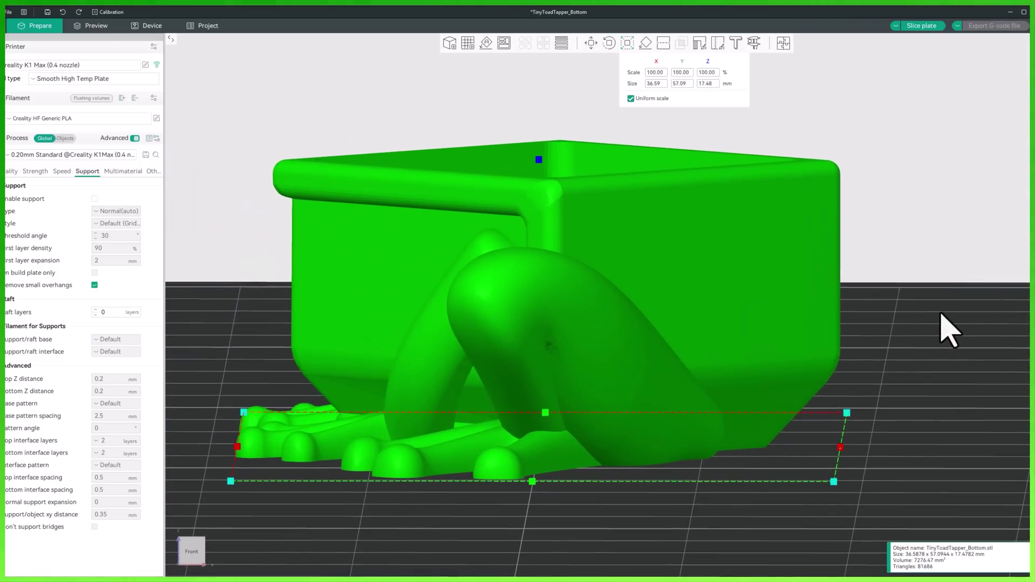
drag(948, 330, 892, 364)
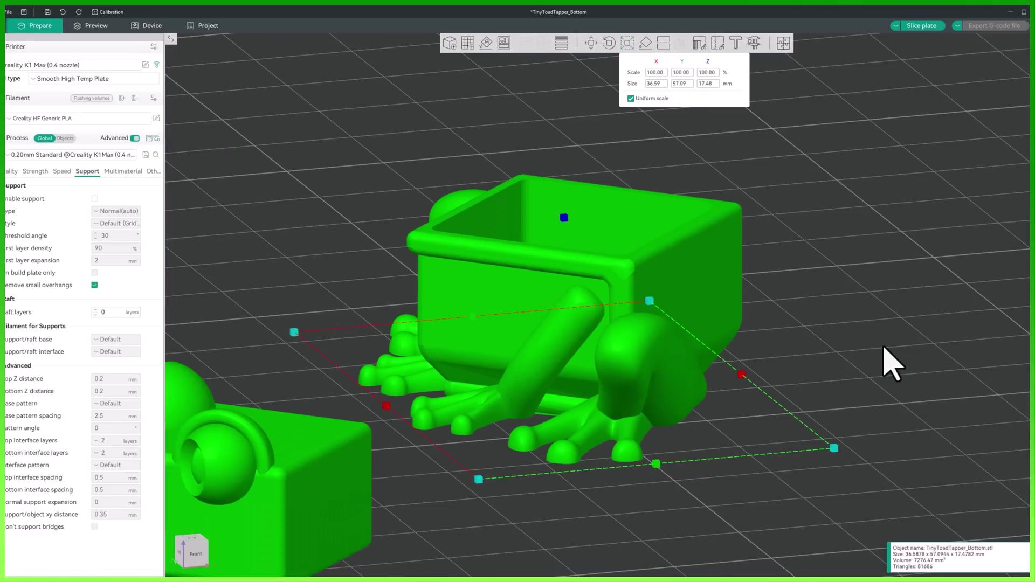
drag(854, 320, 815, 314)
middle_drag(817, 315, 776, 323)
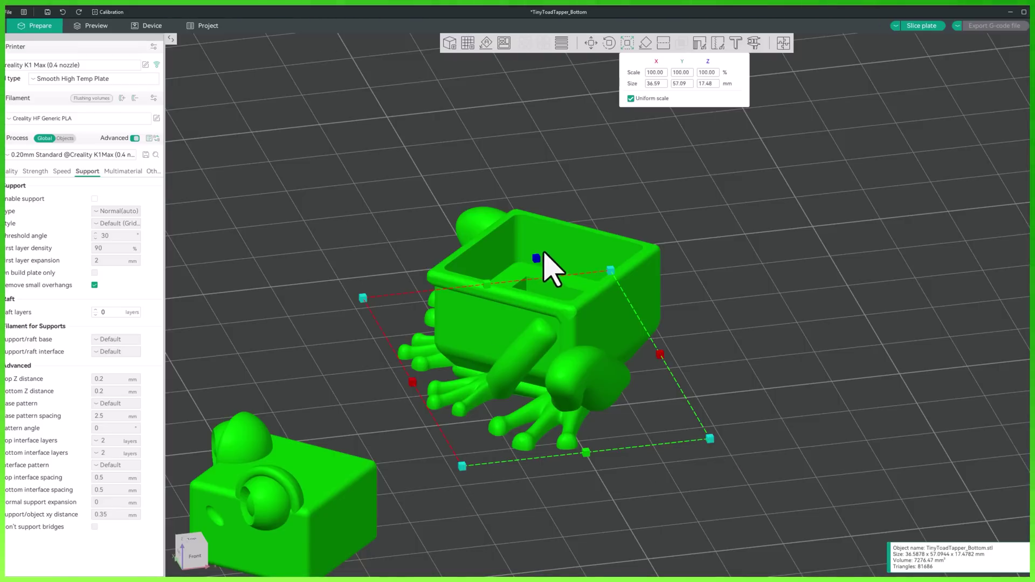
Step: Stretch the toad taller and enlarge it to about 109%, undoing each change
drag(537, 261, 546, 139)
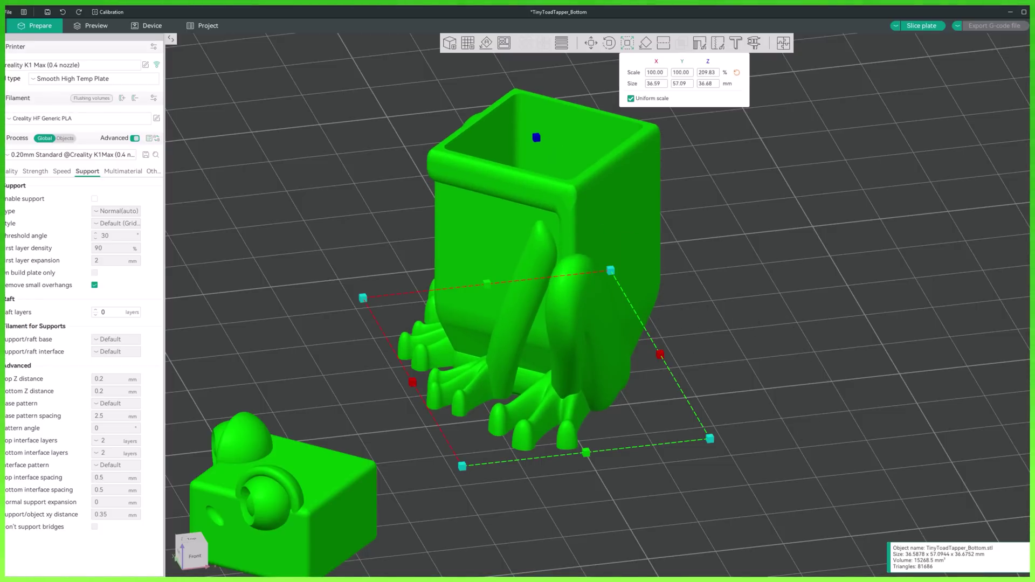
key(ctrl+z)
mouse_move(711, 440)
mouse_down()
mouse_move(874, 504)
mouse_move(604, 397)
mouse_move(785, 473)
mouse_move(847, 479)
mouse_move(720, 450)
mouse_up()
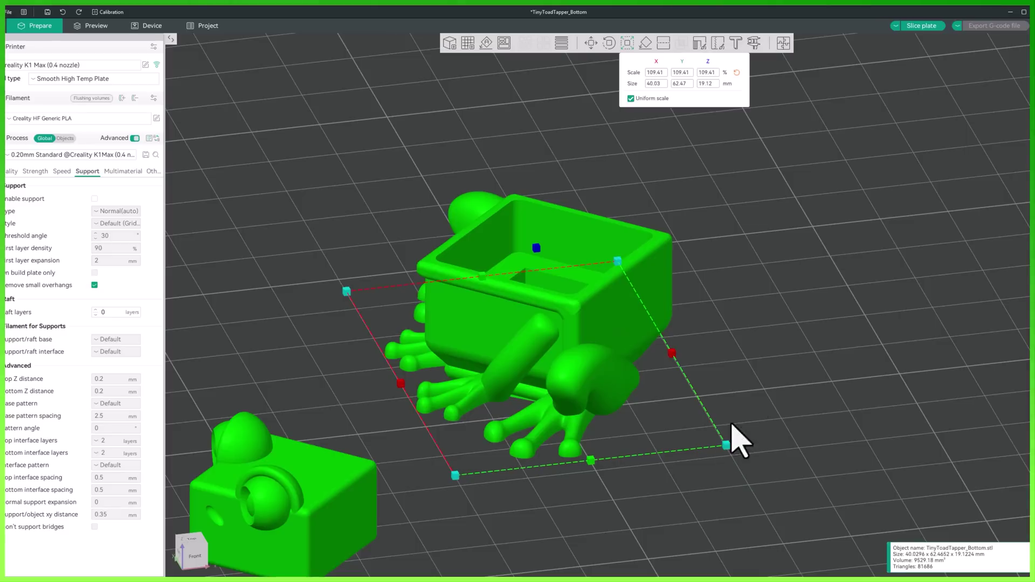
key(ctrl+z)
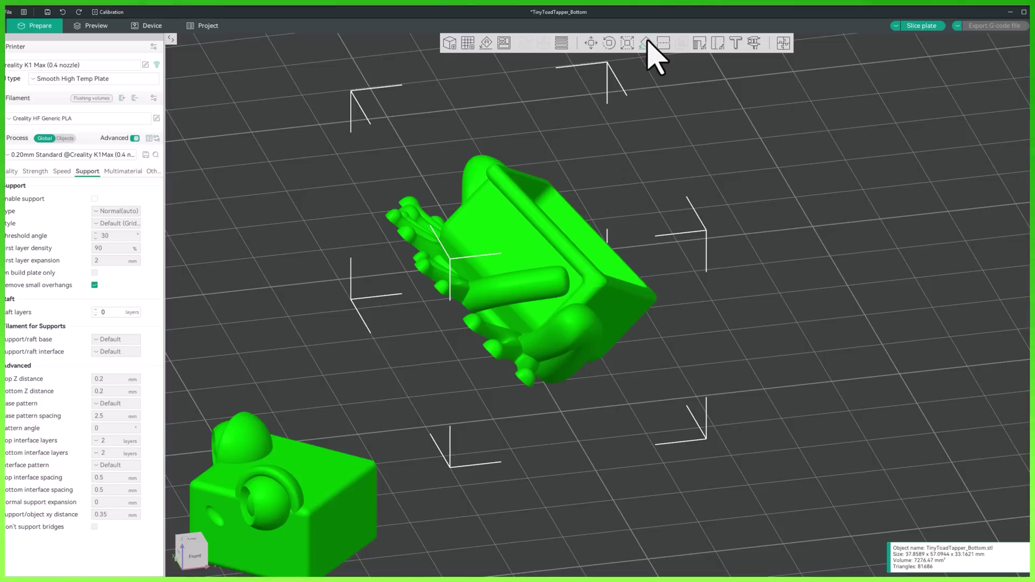
Step: Use Place on Face to lay the toad bottom on a chosen face, now 52.01 × 29.18 × 32.93 mm
click(646, 42)
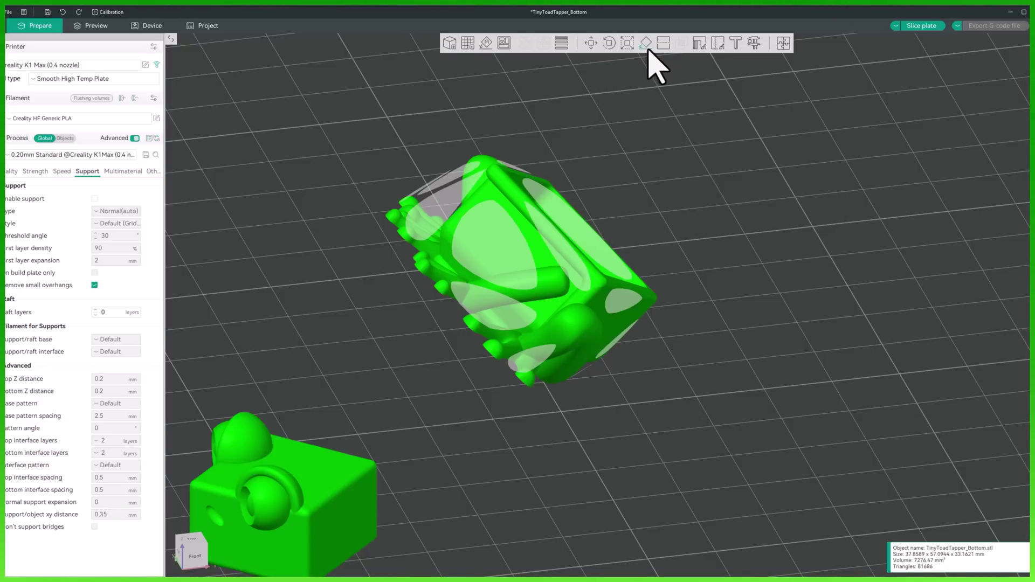
drag(776, 285, 814, 287)
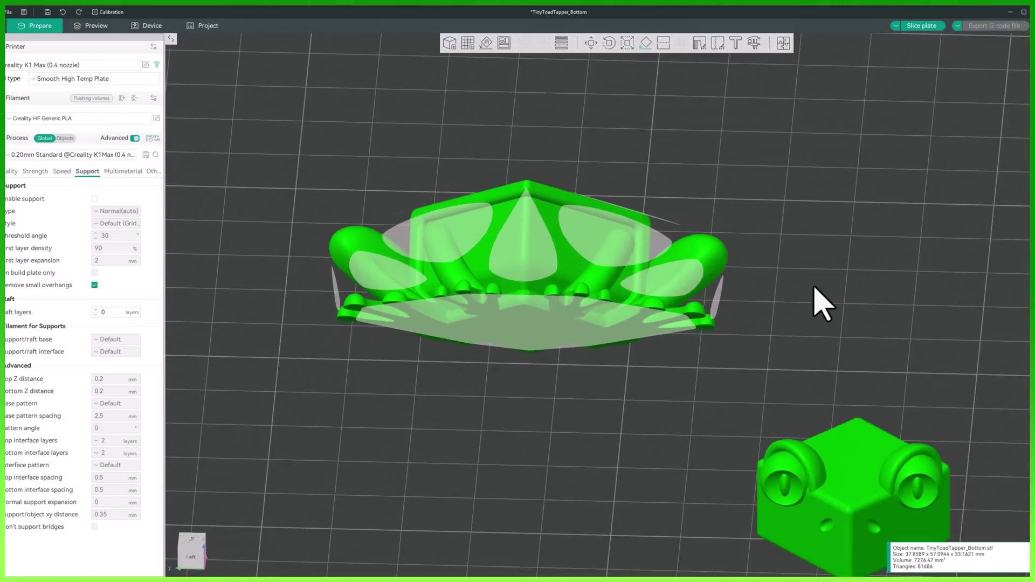
click(438, 254)
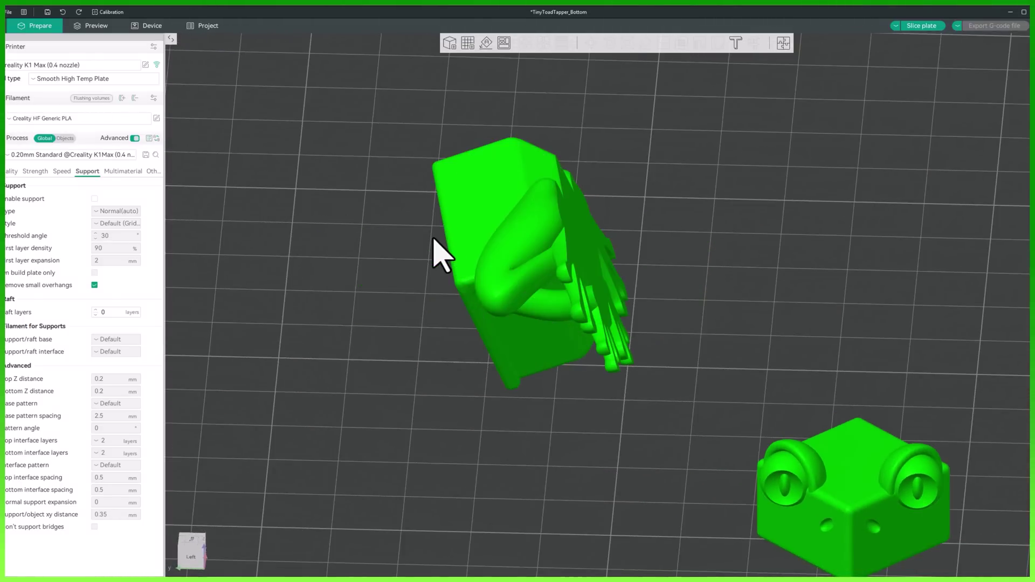
drag(539, 431, 560, 429)
click(508, 281)
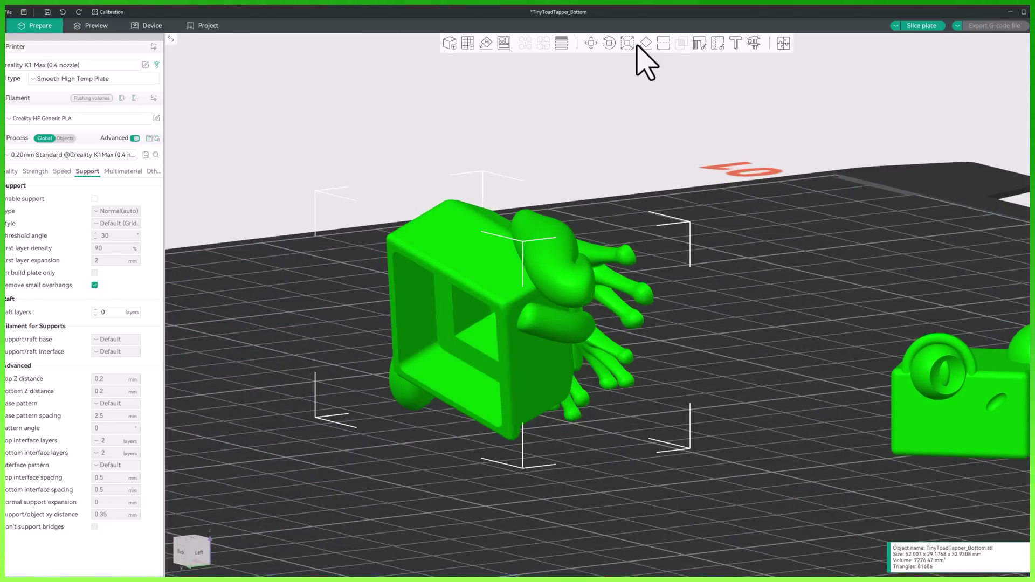
drag(668, 89, 680, 183)
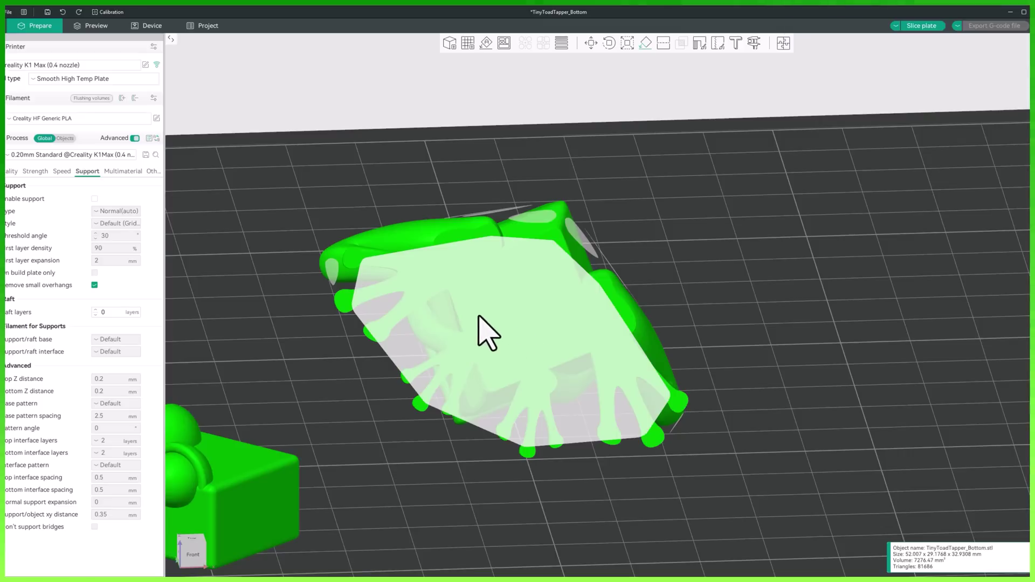